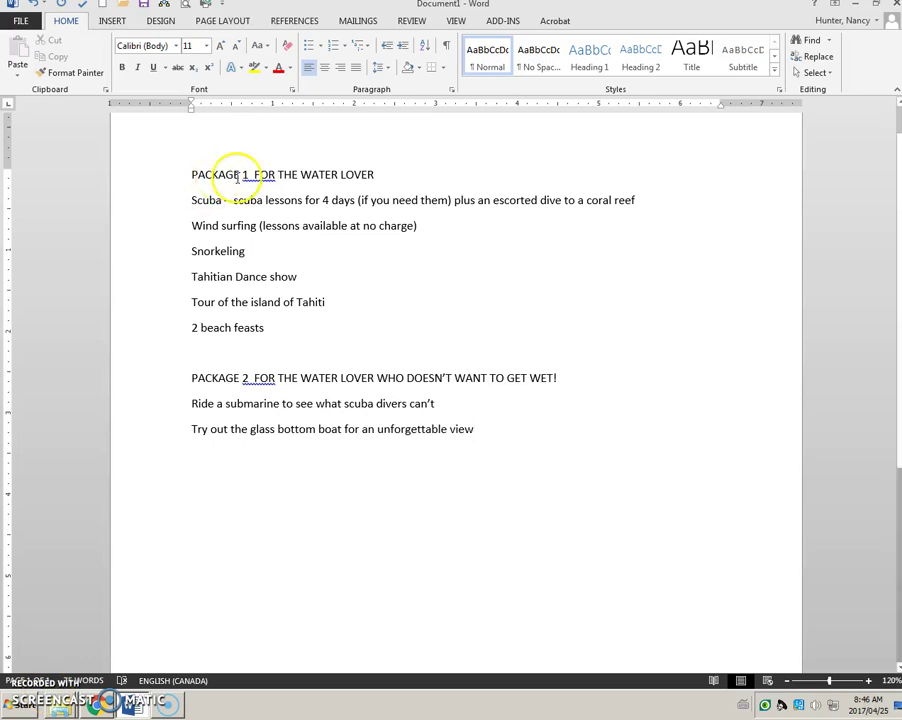
Select the text of both water-lover packages and enlarge it from 11 to 14 pt.
click(237, 176)
drag(159, 174, 153, 440)
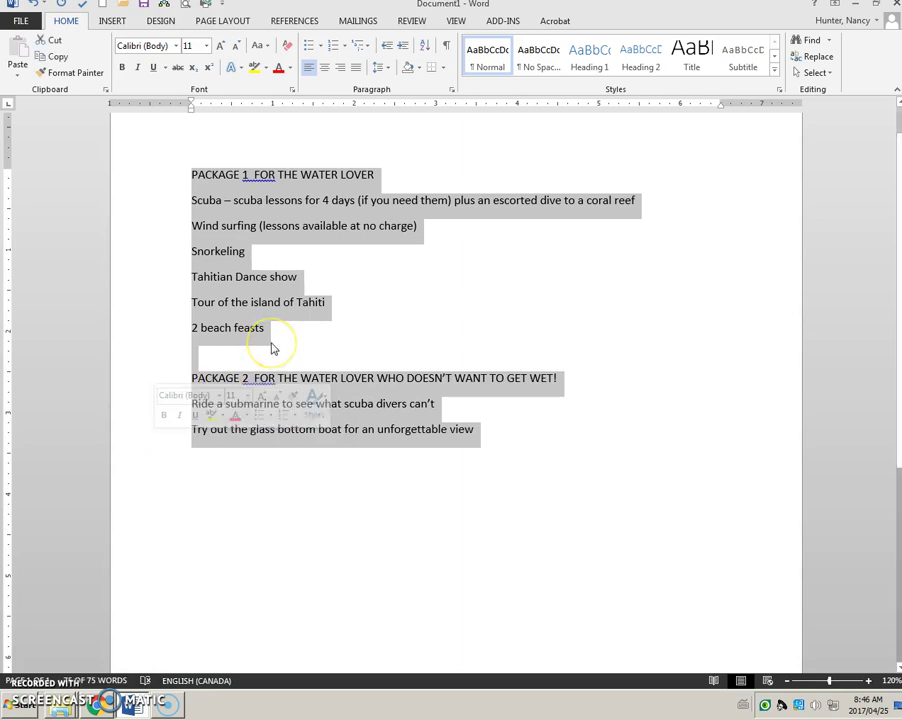
click(207, 47)
click(188, 129)
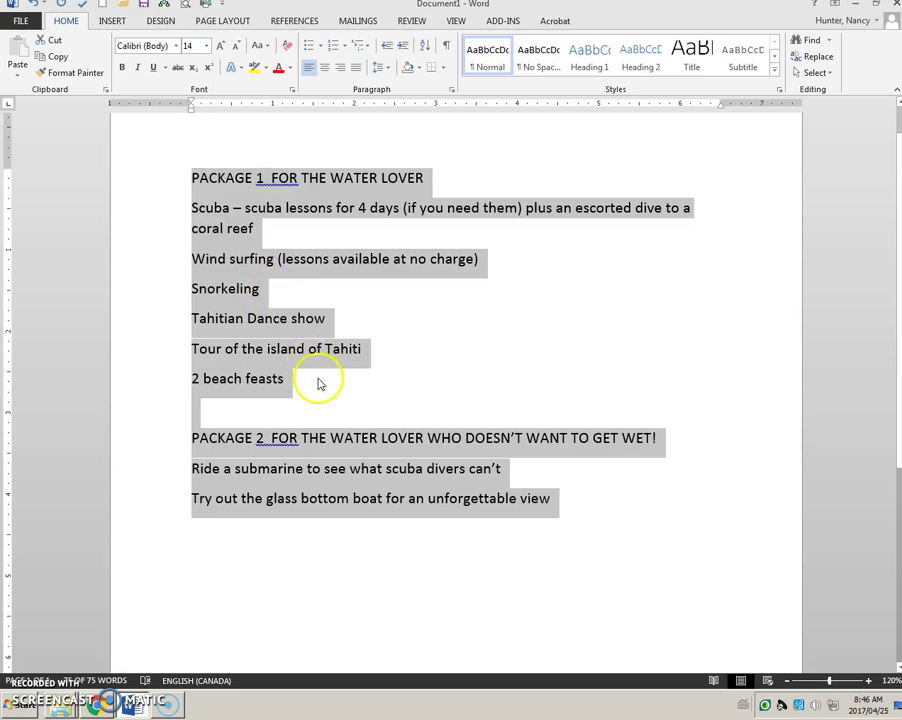
click(319, 382)
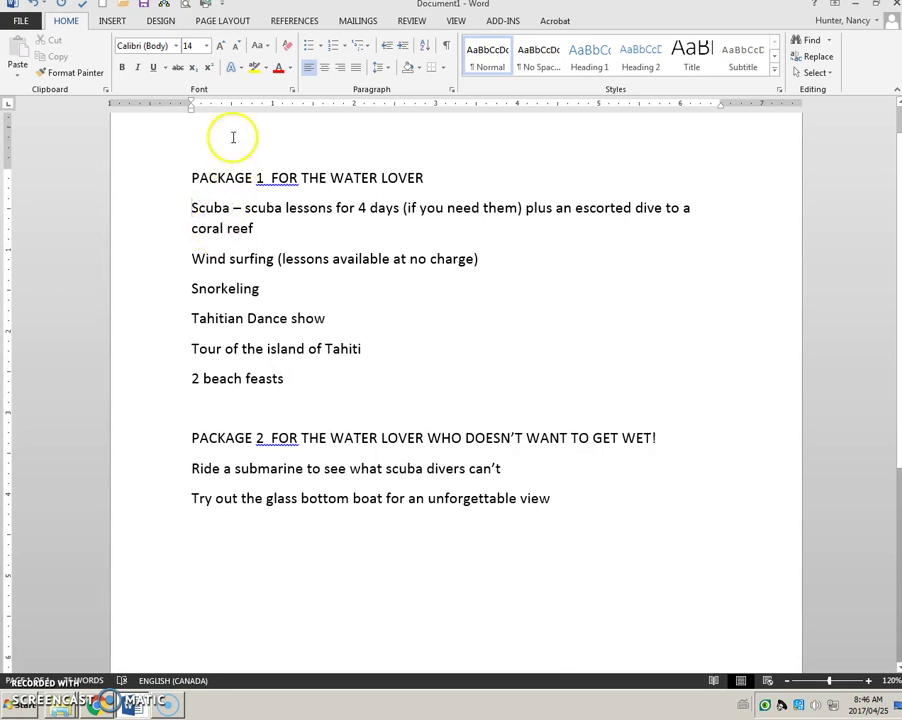
Insert a continuous section break before the Scuba line and show formatting marks.
click(216, 22)
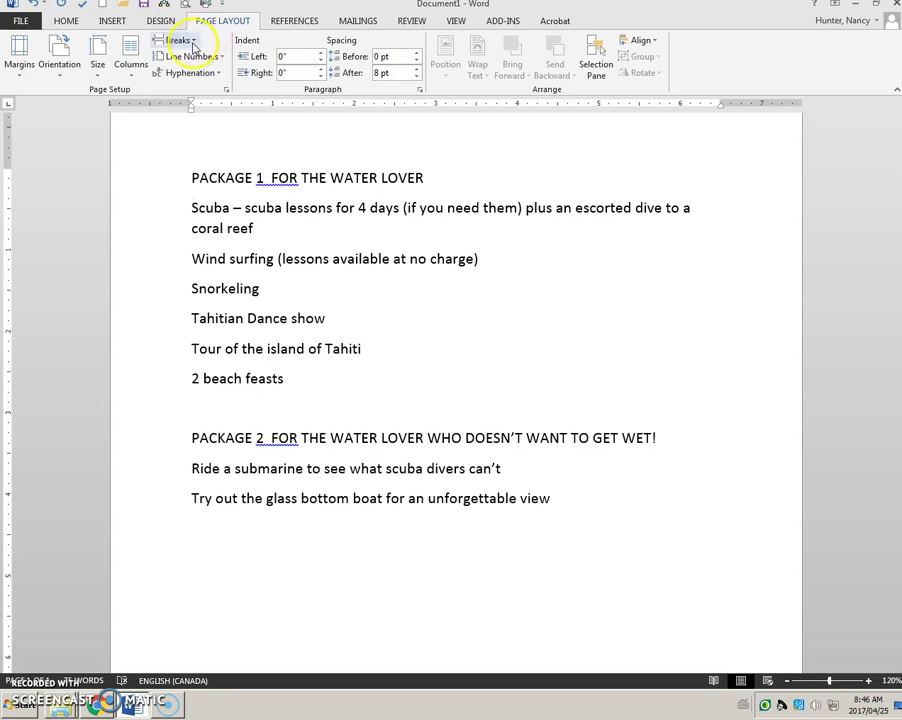
click(193, 45)
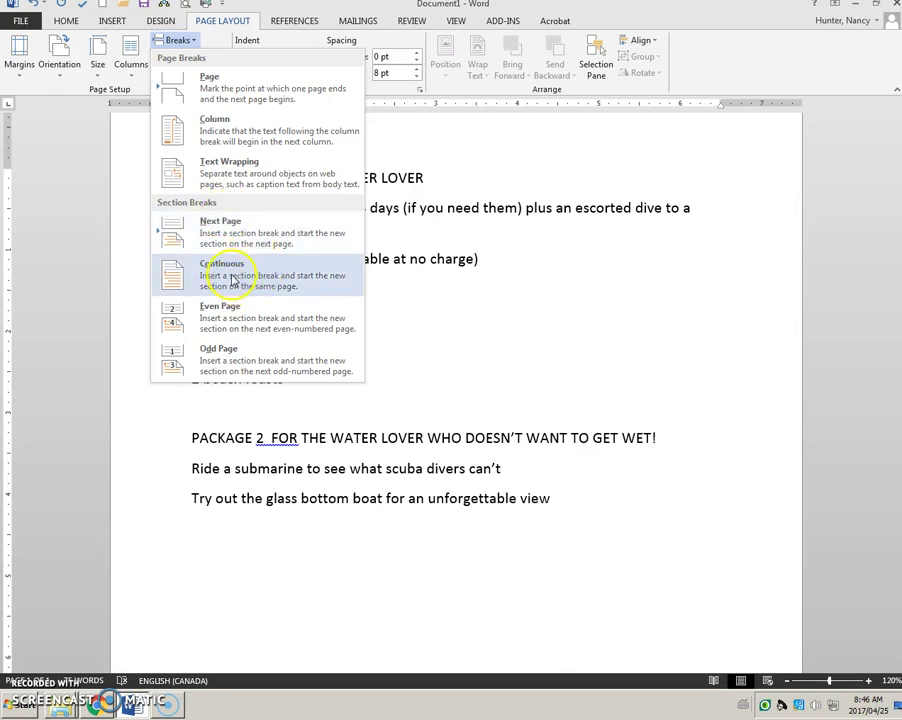
click(232, 280)
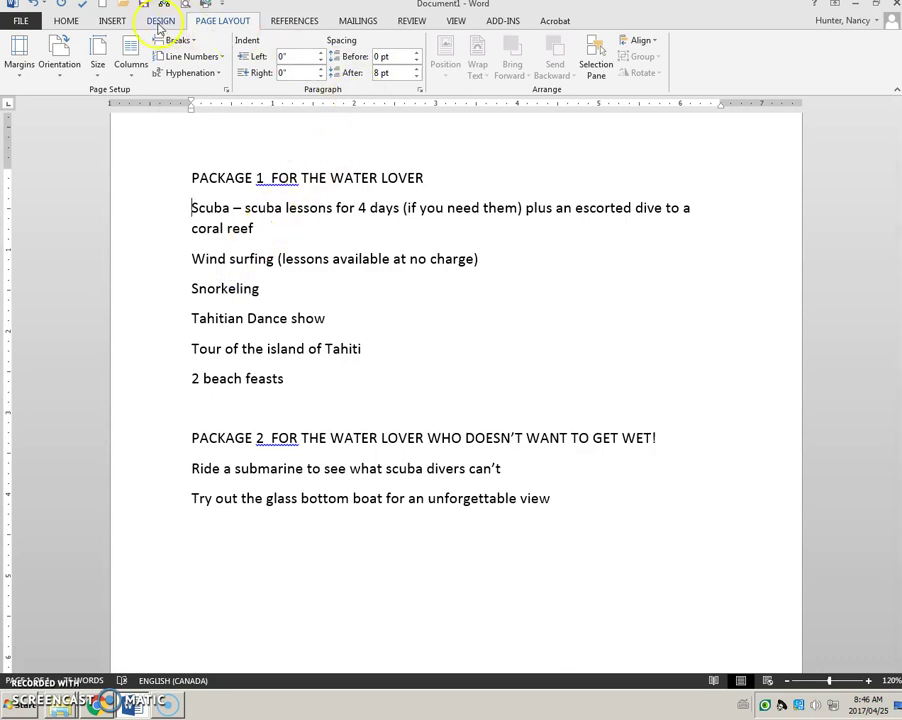
click(65, 21)
click(443, 47)
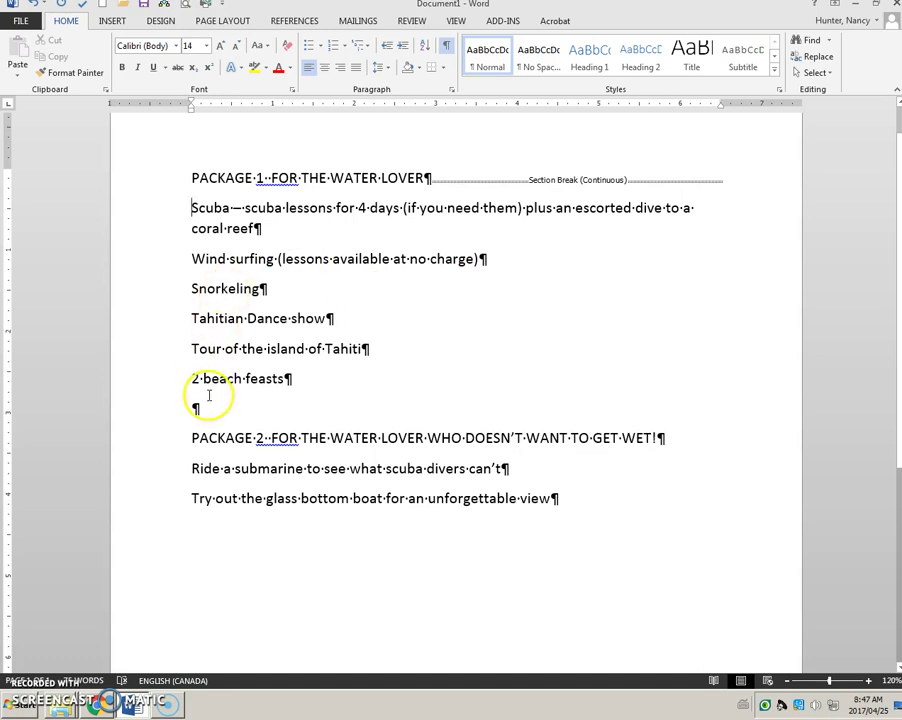
Insert a second continuous section break at the start of the PACKAGE 2 heading.
click(192, 438)
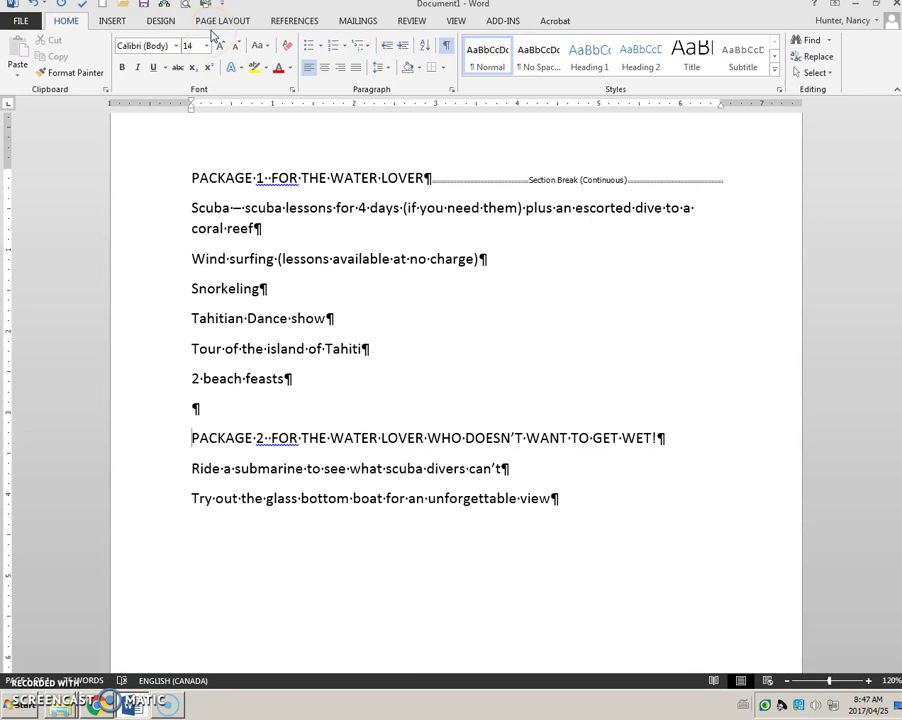
click(215, 24)
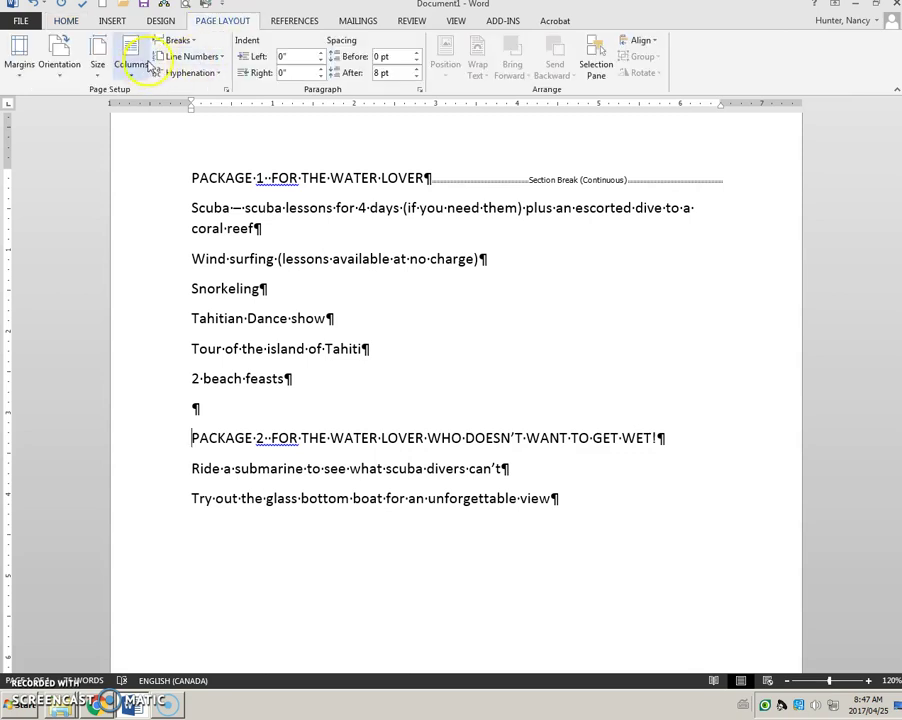
click(180, 41)
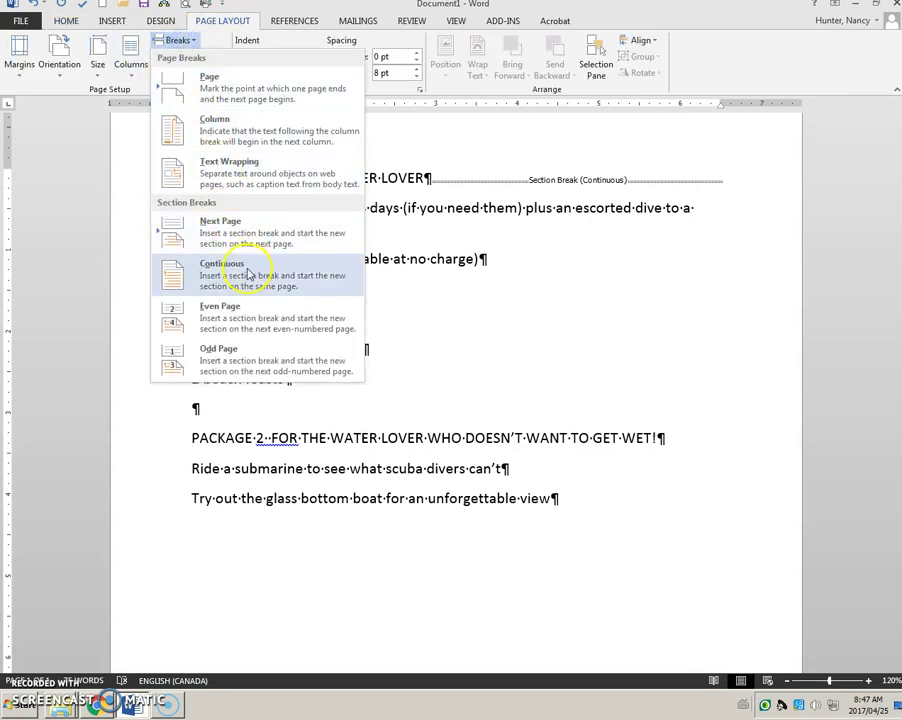
click(247, 270)
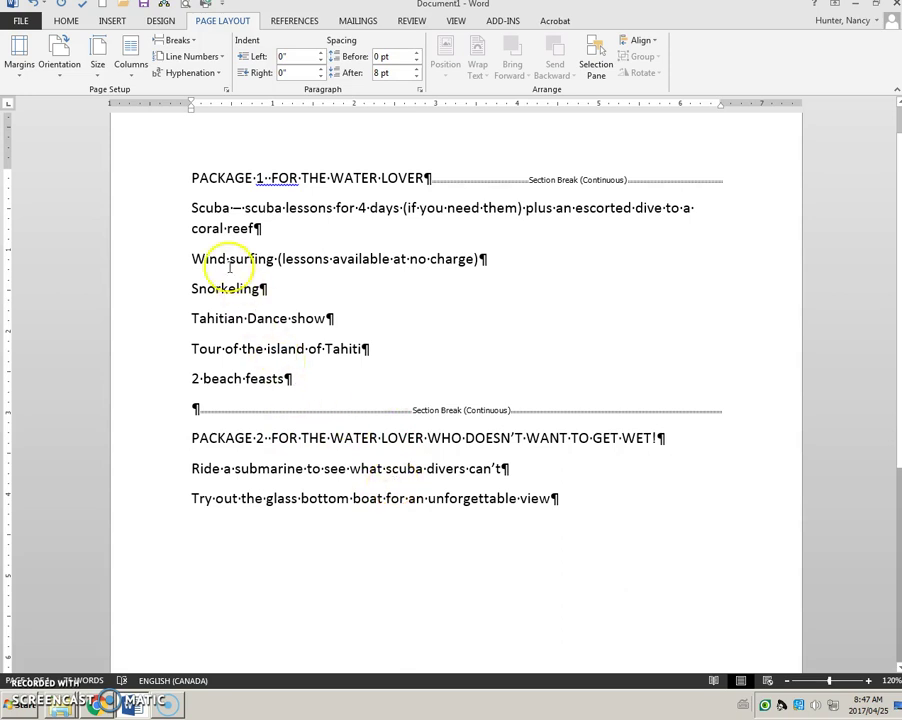
Give the six Package 1 items, Scuba through 2 beach feasts, diamond bullets.
double_click(173, 214)
drag(173, 253, 179, 374)
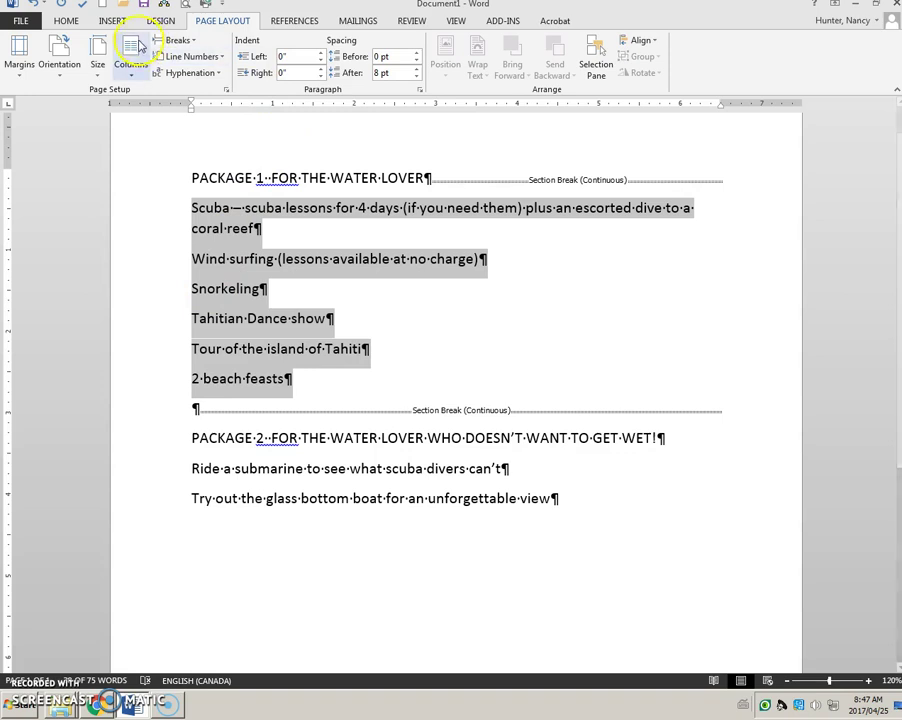
click(66, 21)
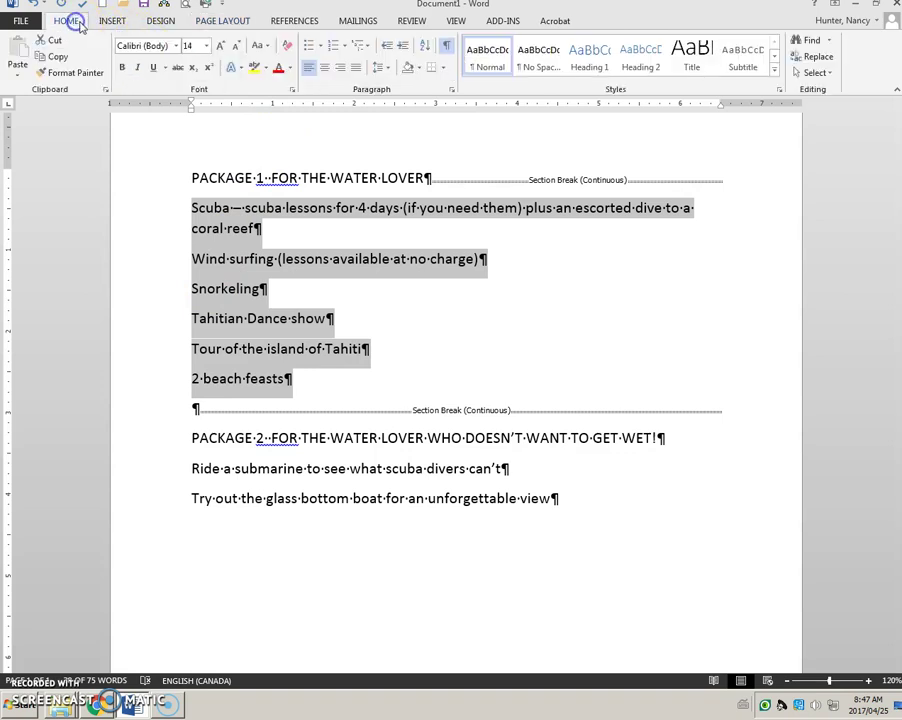
click(318, 46)
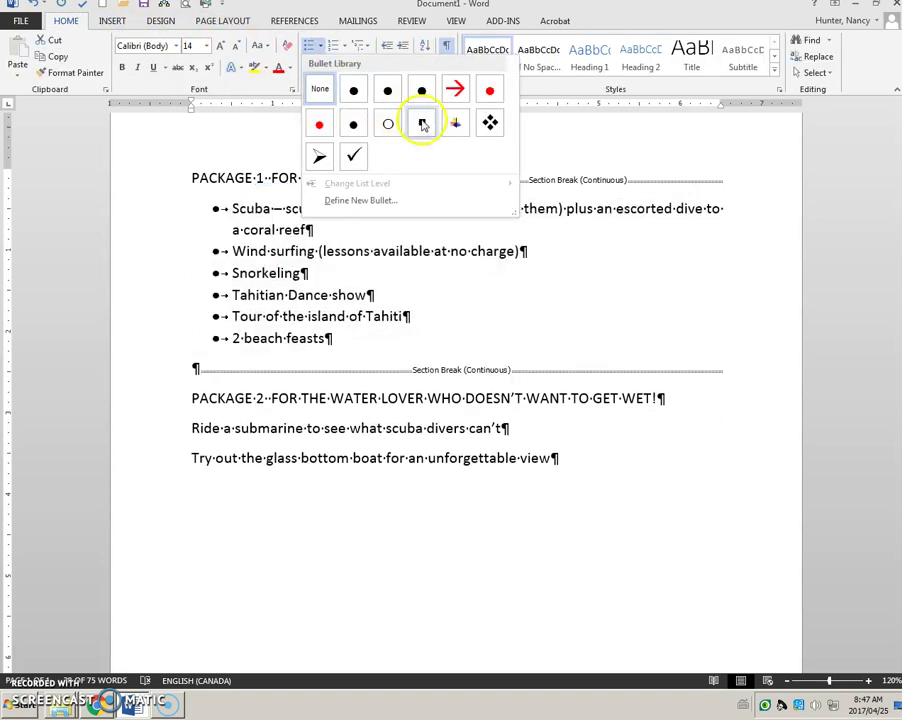
click(490, 122)
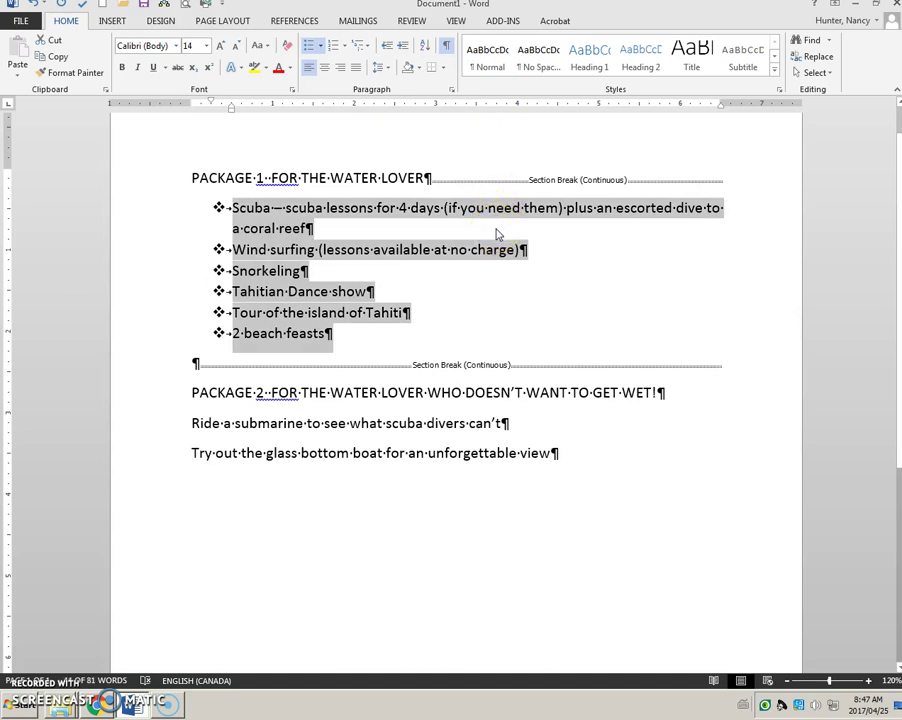
Lay out the Package 1 bullets in two columns, Scuba and Wind surfing on the left.
click(238, 22)
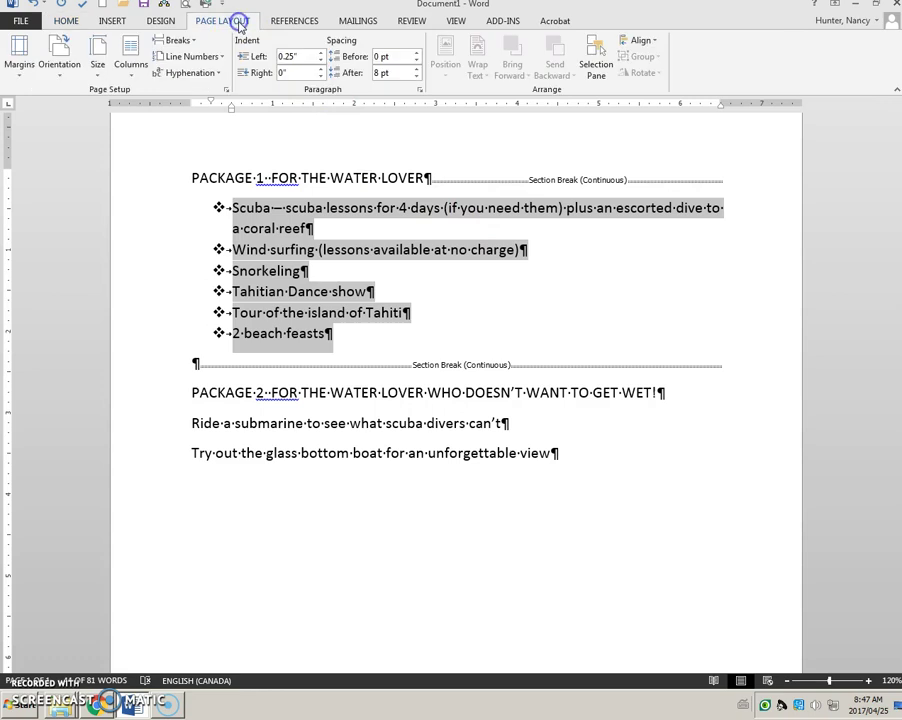
click(140, 77)
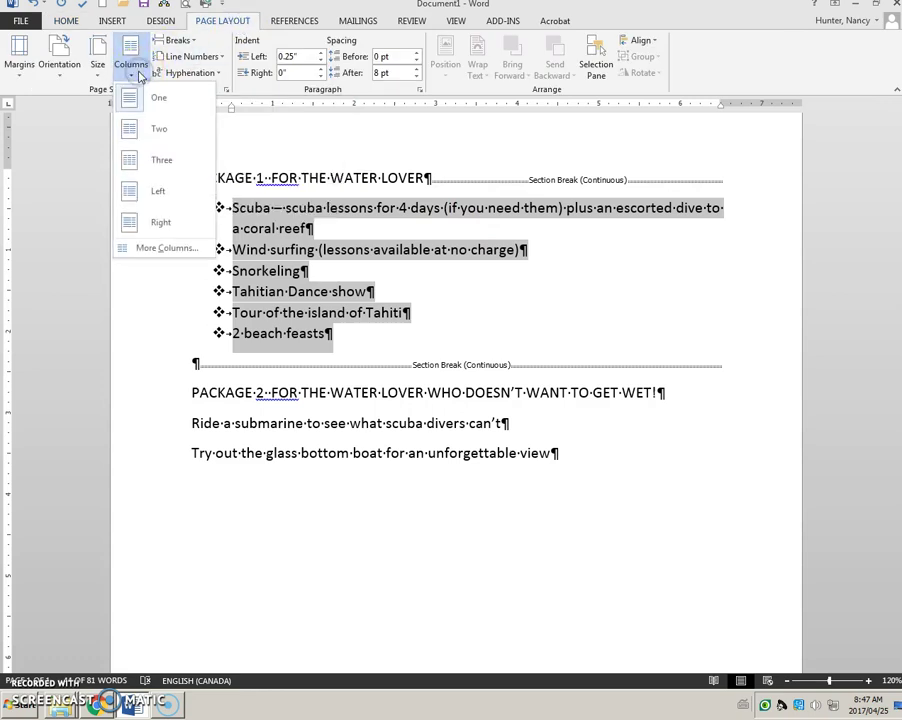
click(150, 130)
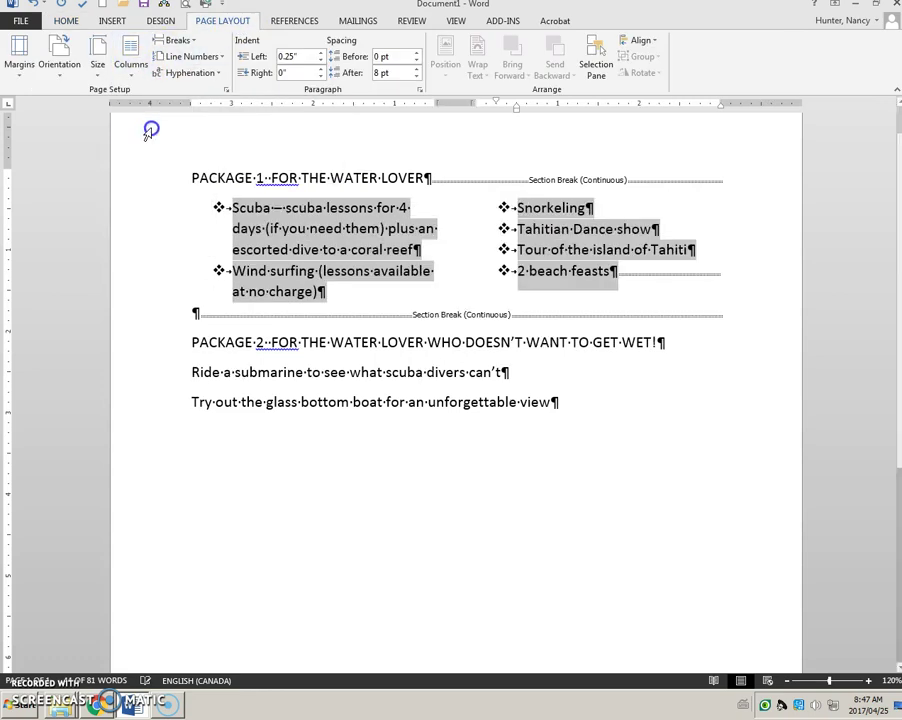
click(381, 259)
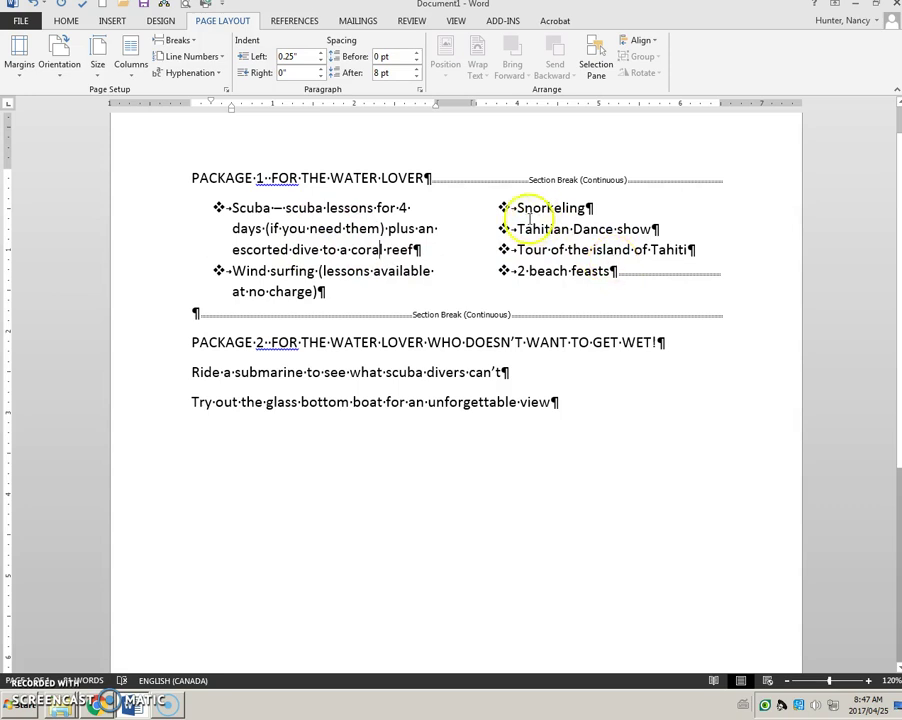
Apply diamond bullets to the two Package 2 lines.
click(176, 370)
drag(176, 370, 178, 402)
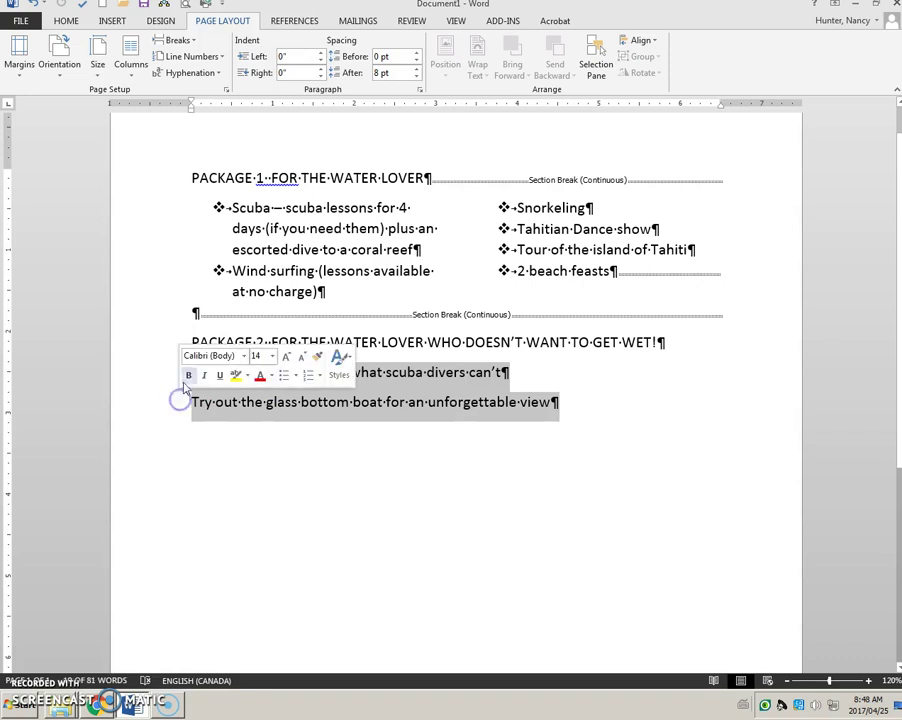
click(67, 21)
click(320, 46)
click(318, 86)
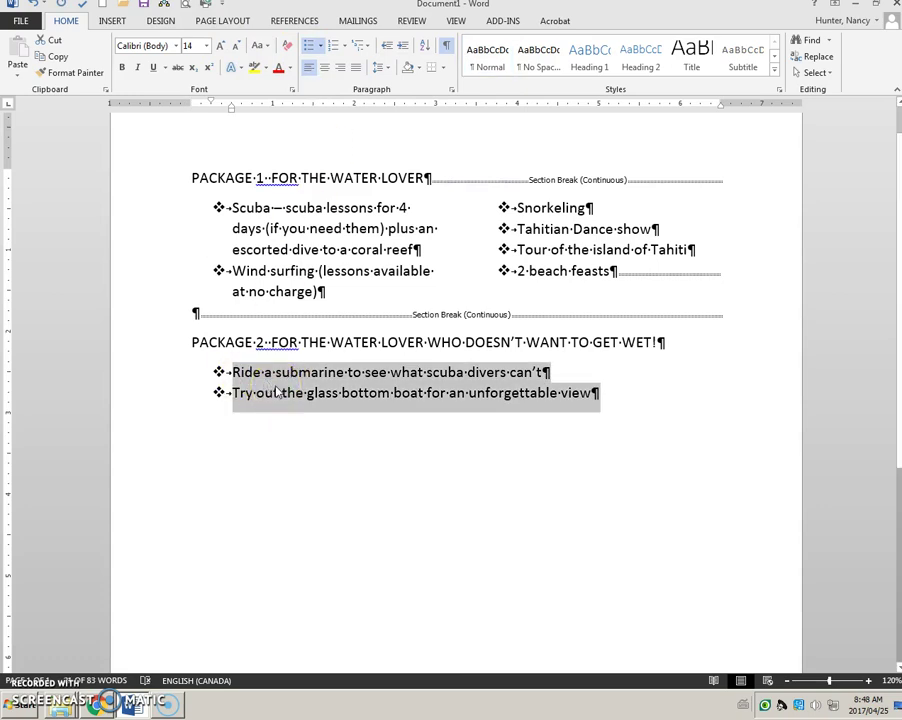
Try a two-column layout for the Package 2 bullets, then return them to one column.
click(222, 21)
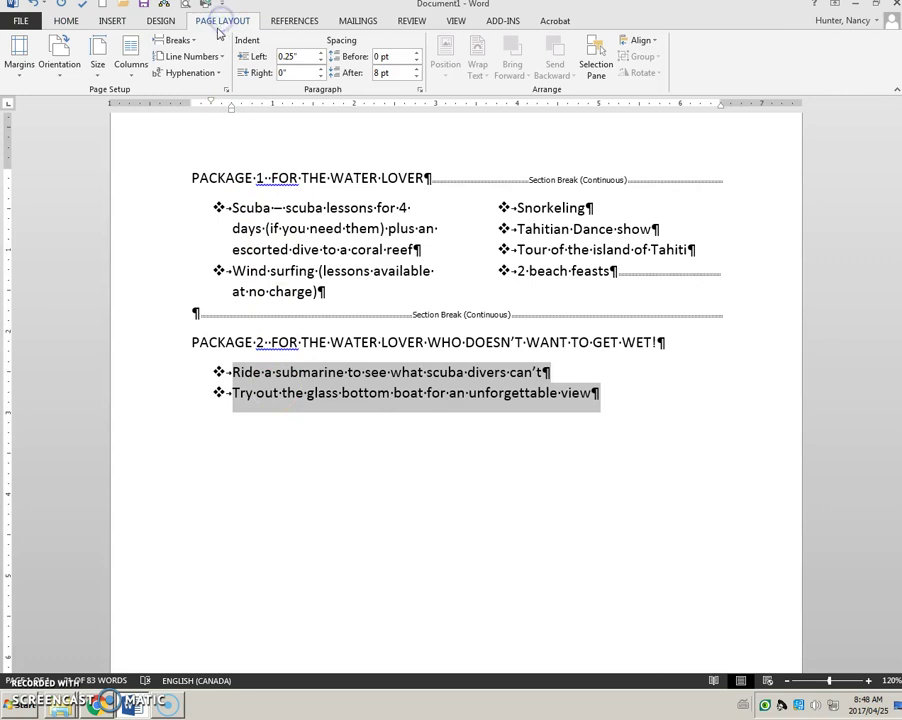
click(130, 64)
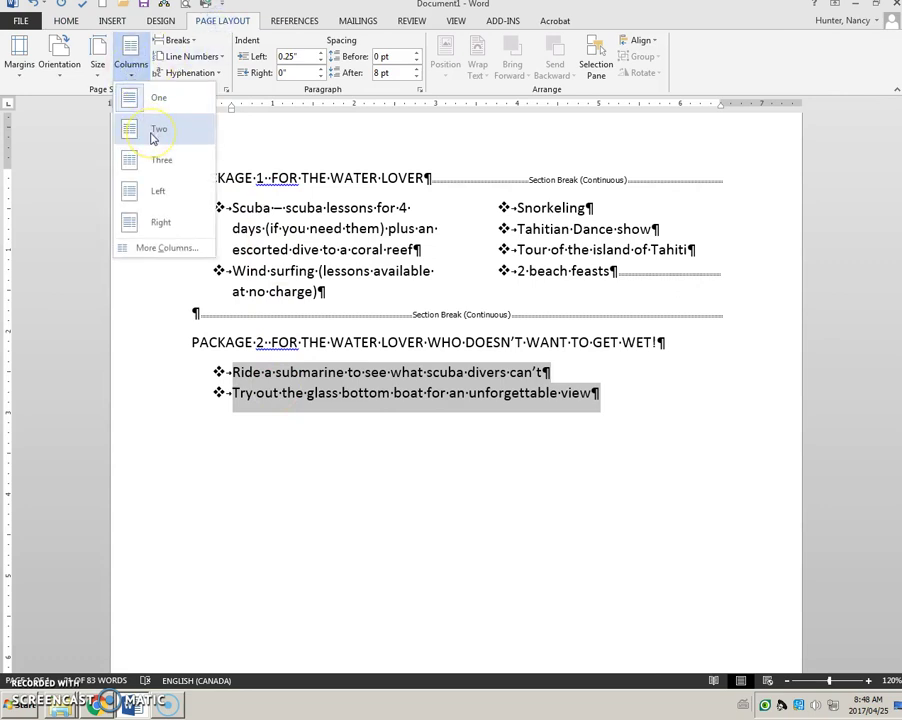
click(153, 134)
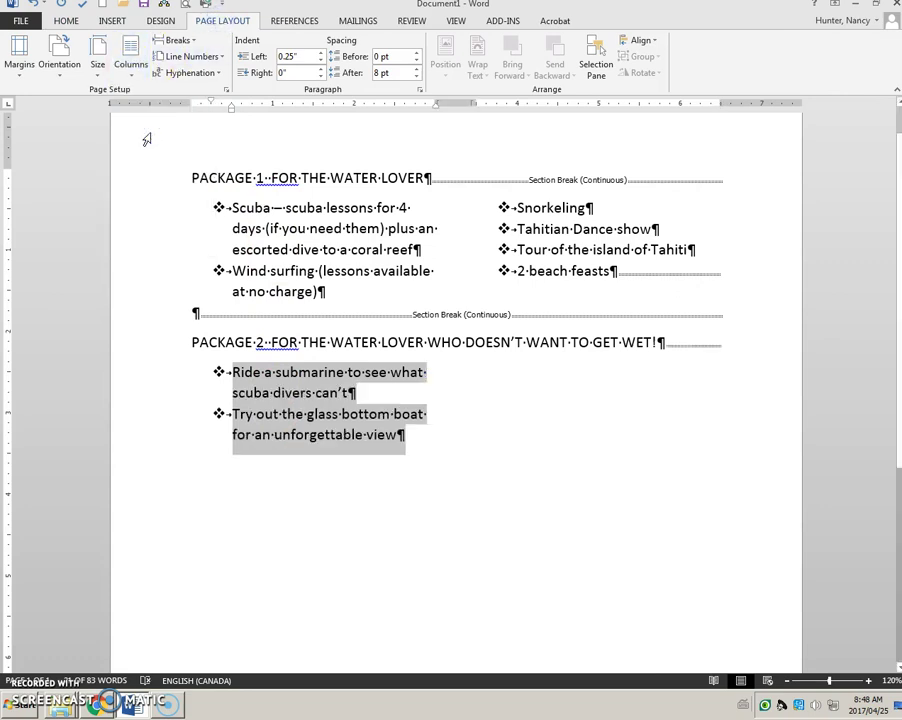
click(131, 64)
click(152, 97)
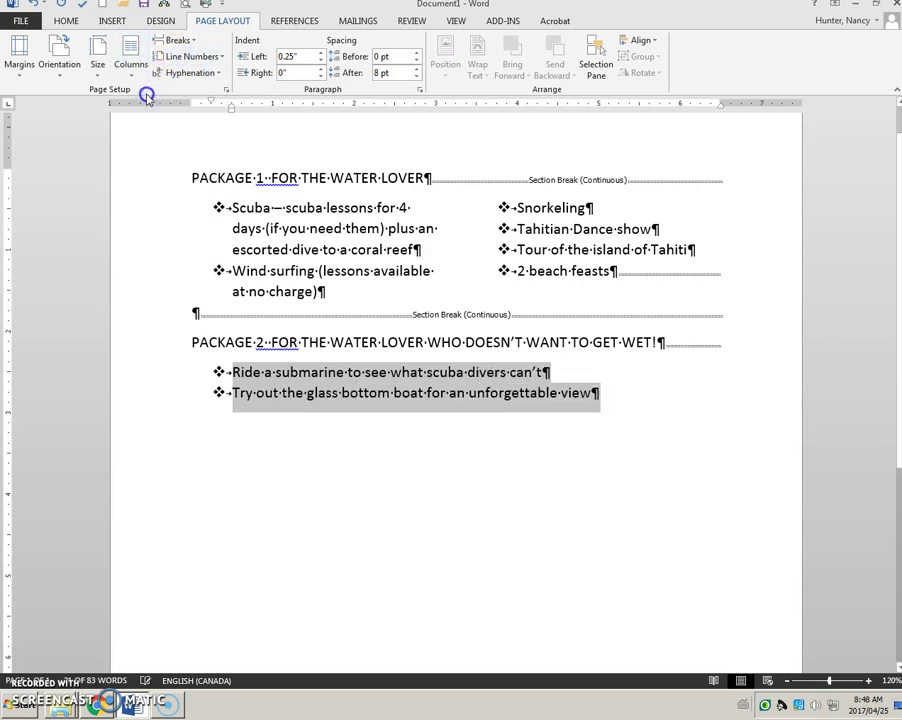
Deselect the list and hide formatting marks and section breaks.
click(372, 436)
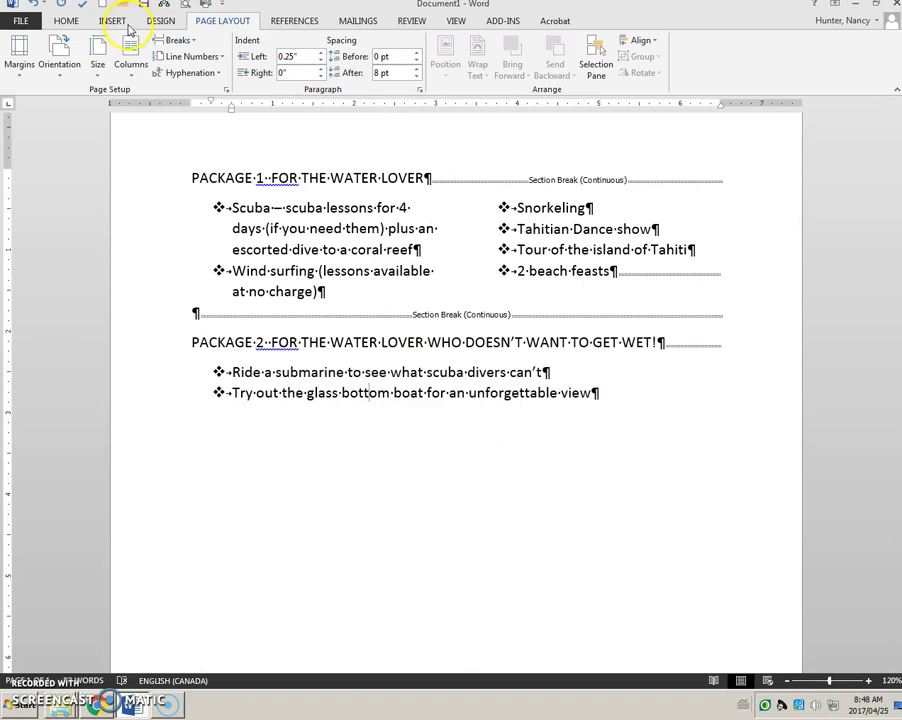
click(76, 26)
click(446, 45)
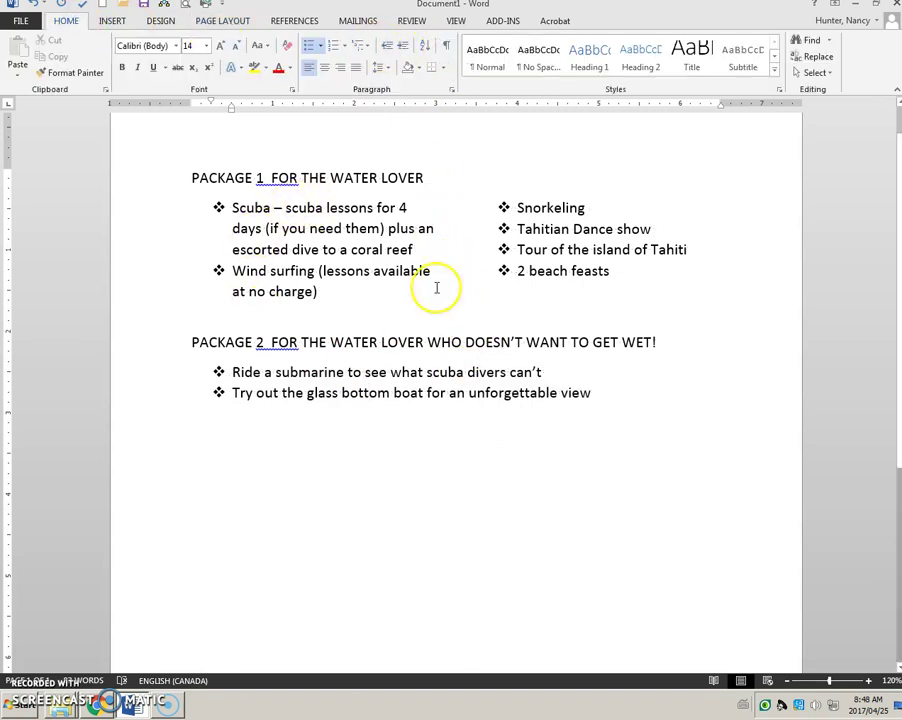
click(269, 342)
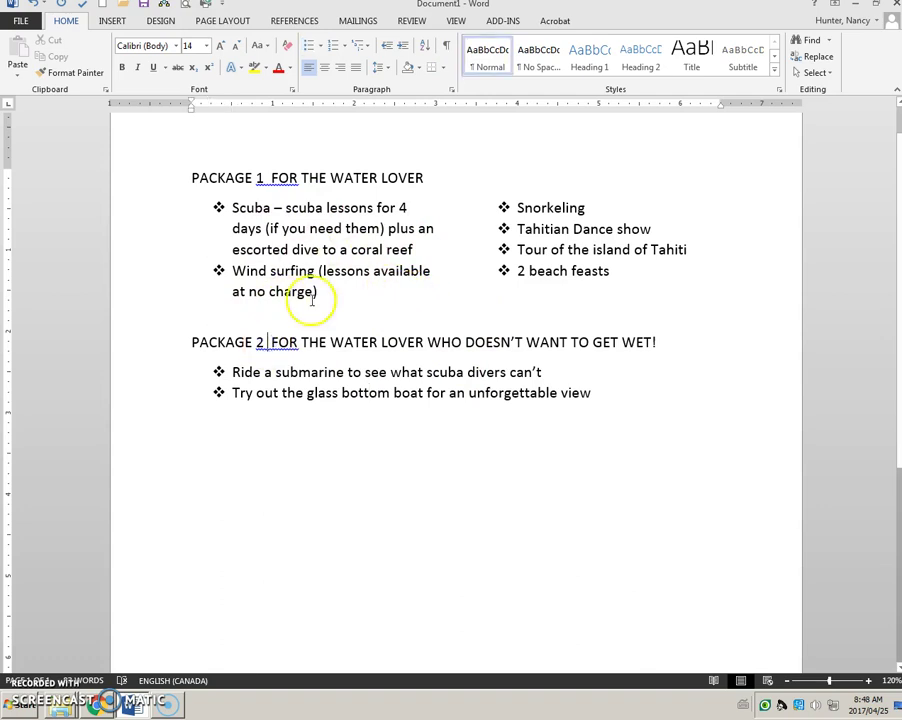
click(445, 47)
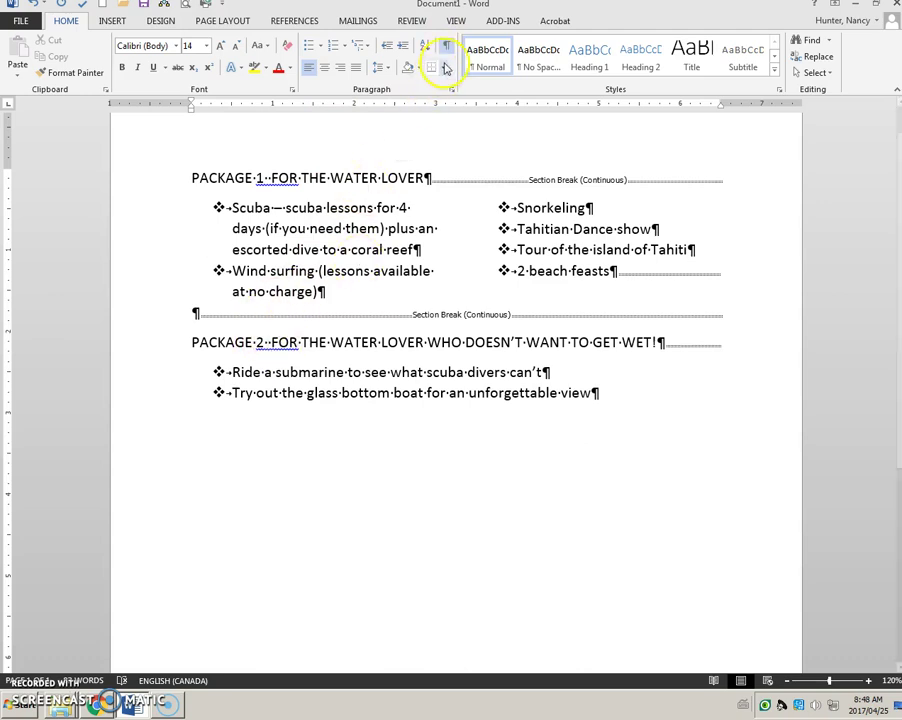
click(445, 47)
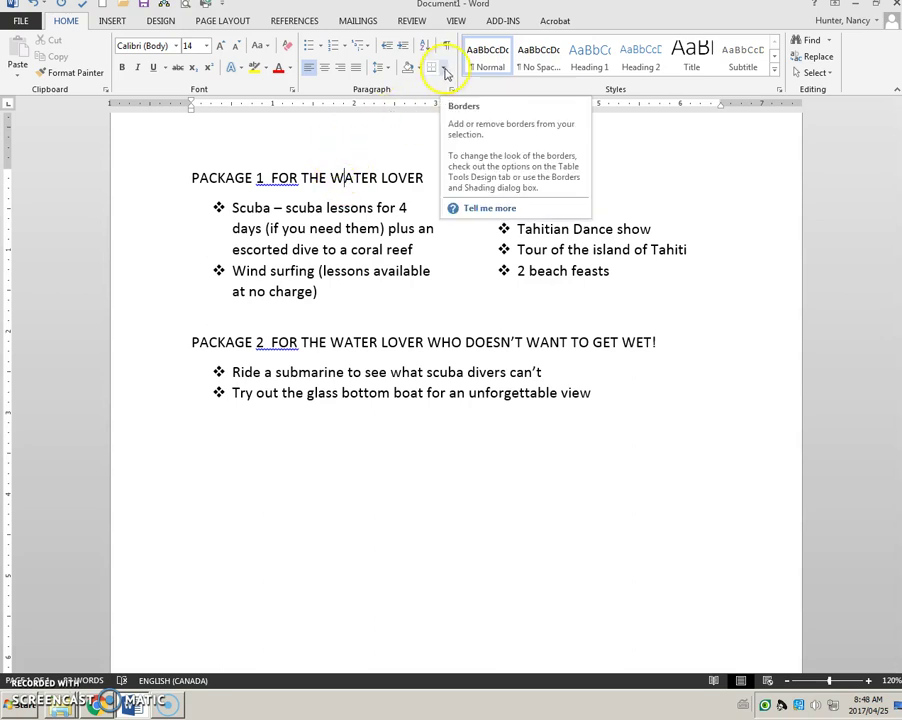
Frame the PACKAGE 1 and PACKAGE 2 headings with Box borders of 2¼ pt width.
click(152, 181)
ctrl+click(156, 345)
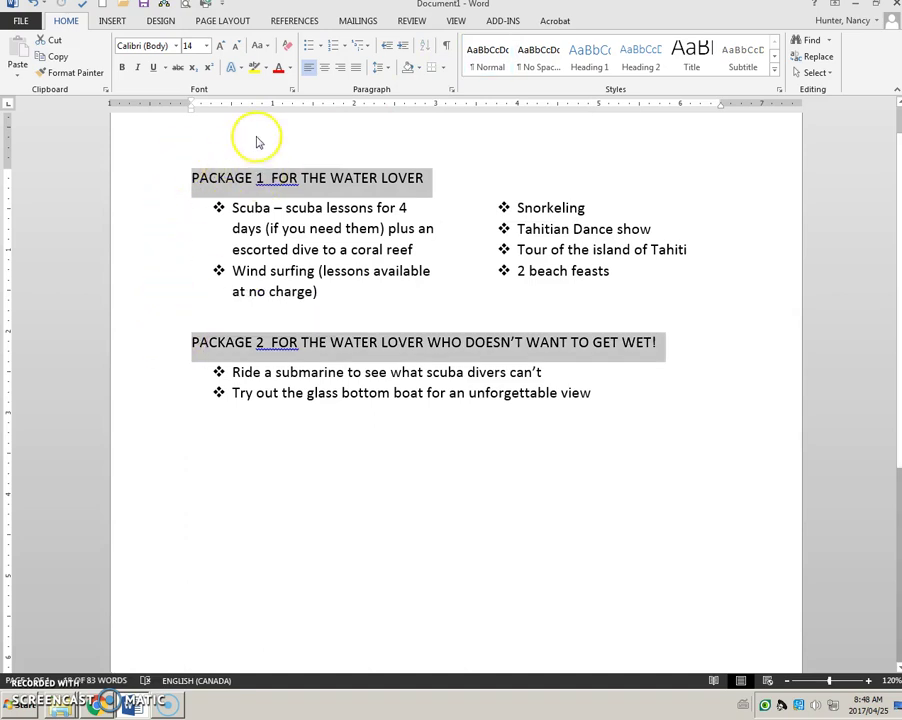
click(444, 70)
click(485, 343)
click(348, 456)
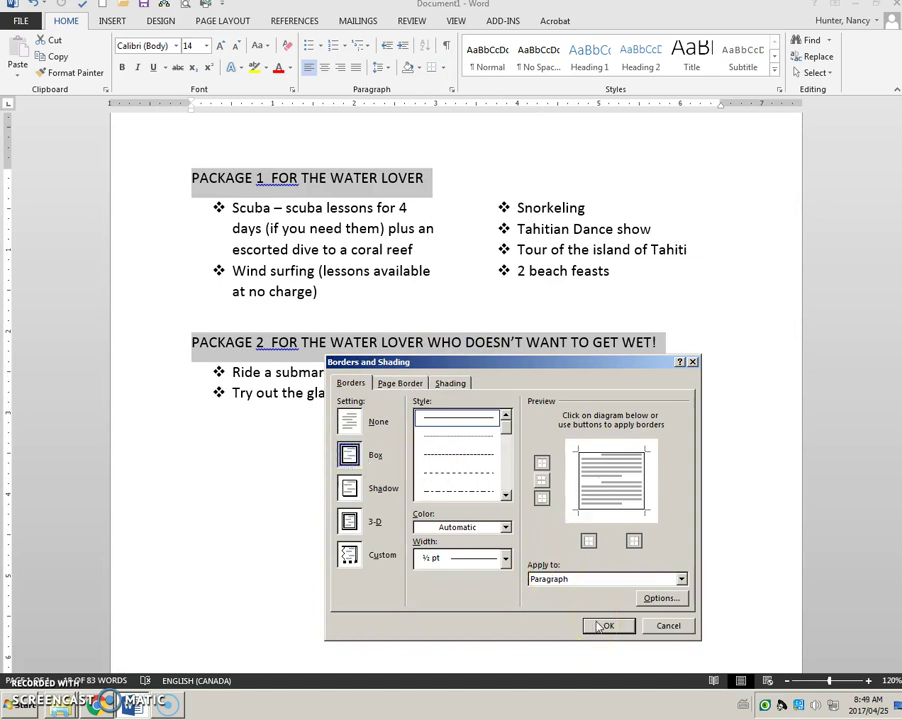
click(507, 562)
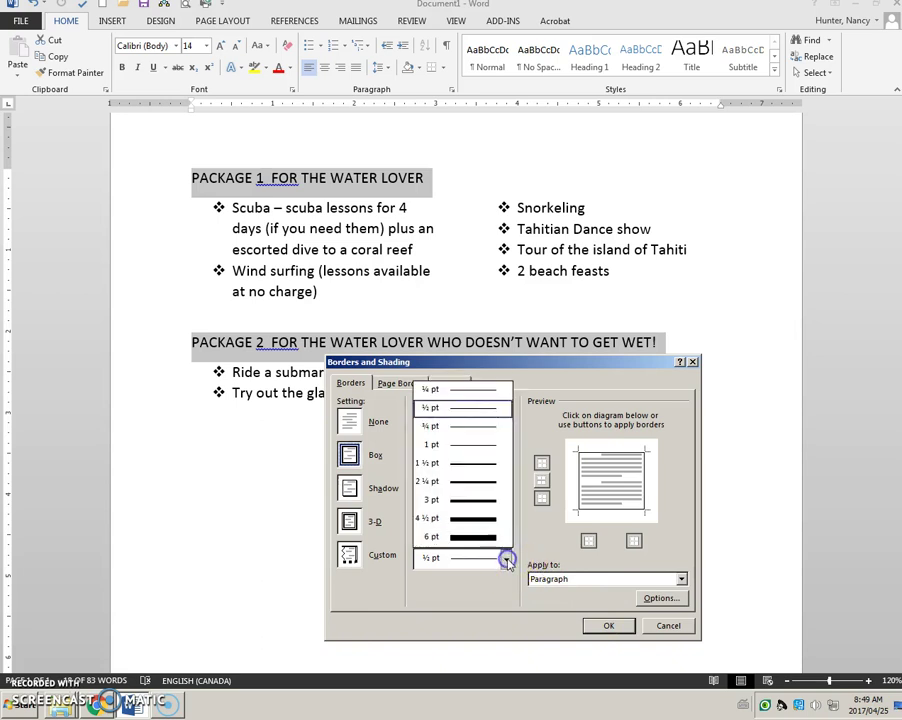
click(480, 482)
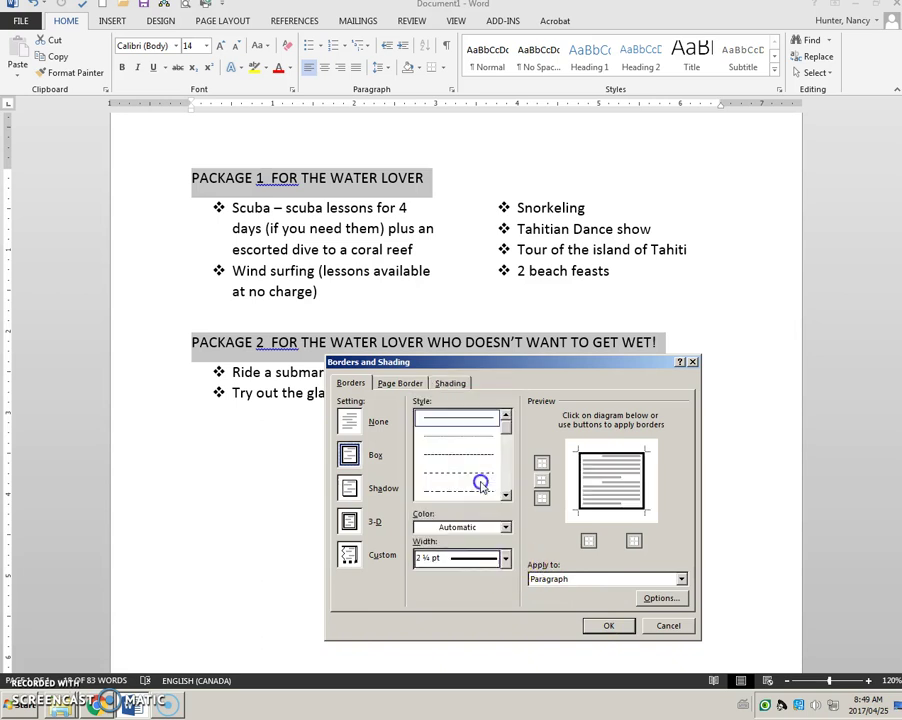
click(610, 627)
click(506, 424)
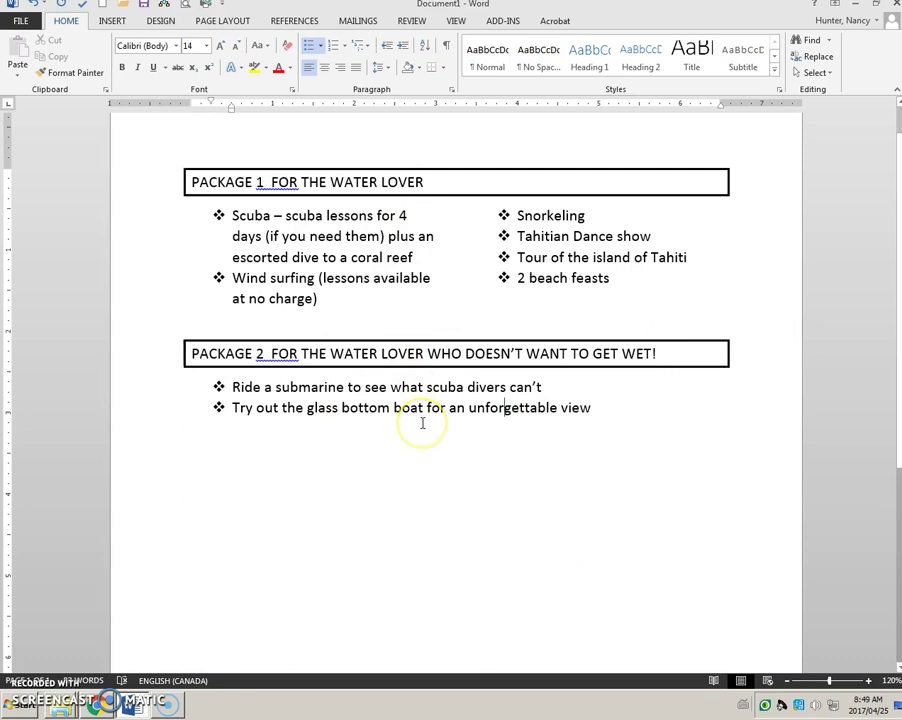